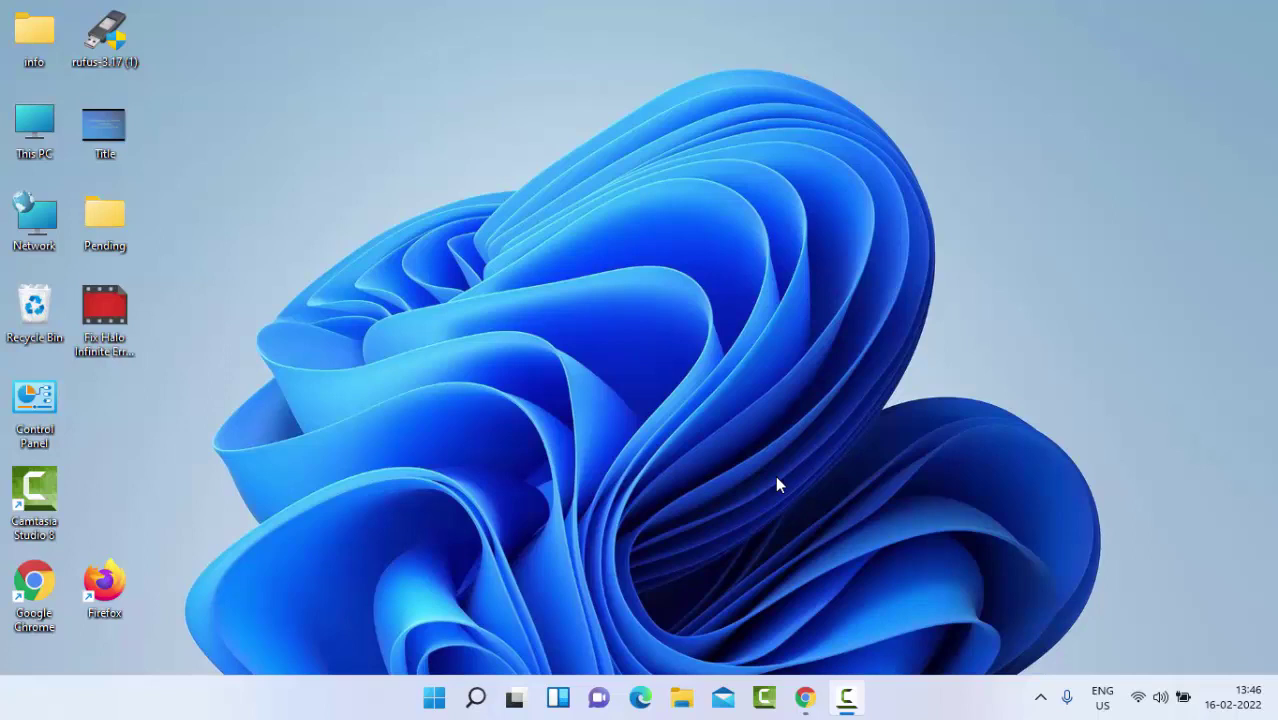
Search Start for 'trouble' and open the Troubleshoot settings page.
{"action": "left_click", "coordinate": [434, 697]}
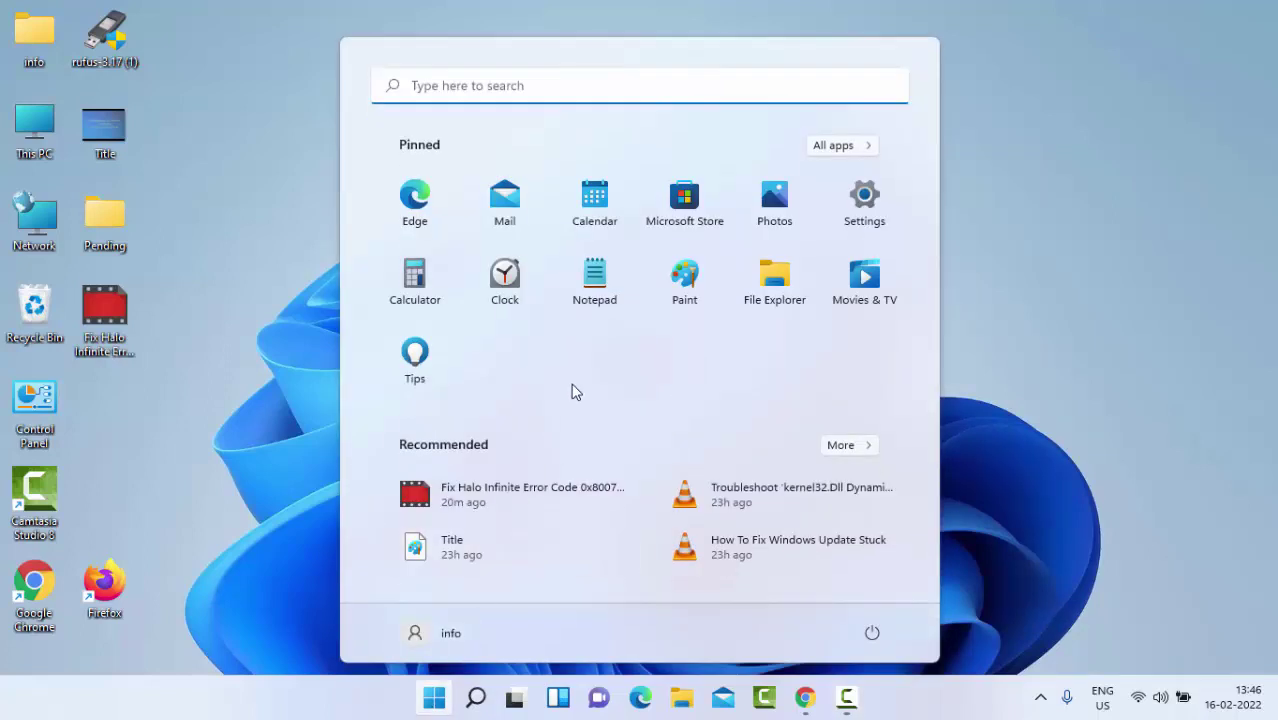
{"action": "type", "text": "trouble"}
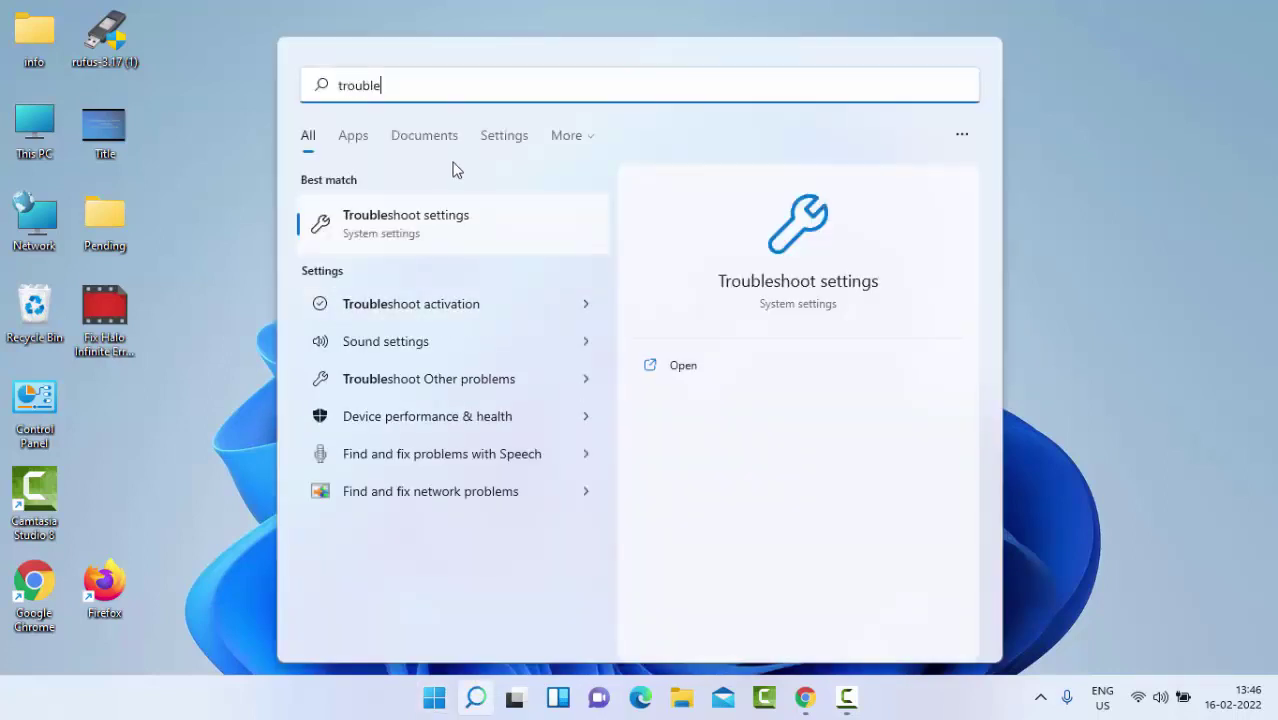
{"action": "left_click", "coordinate": [421, 230]}
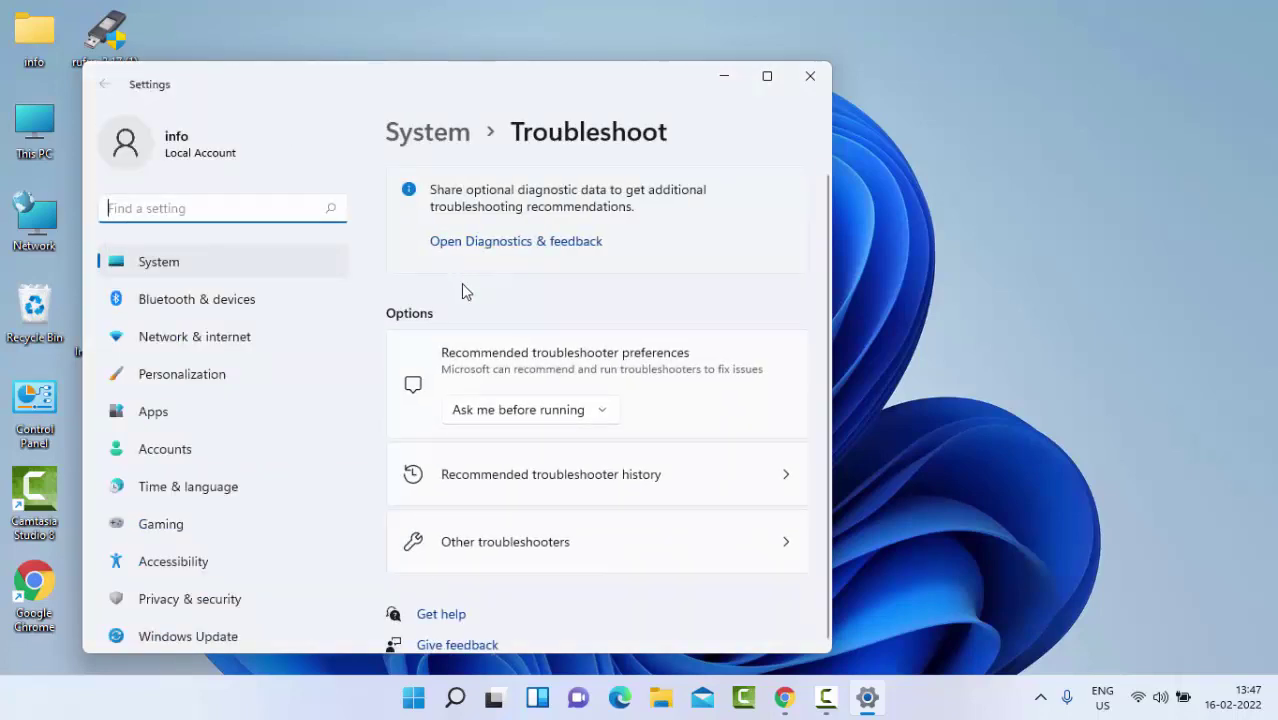
Under Other troubleshooters, run the Windows Store Apps troubleshooter.
{"action": "left_click", "coordinate": [502, 552]}
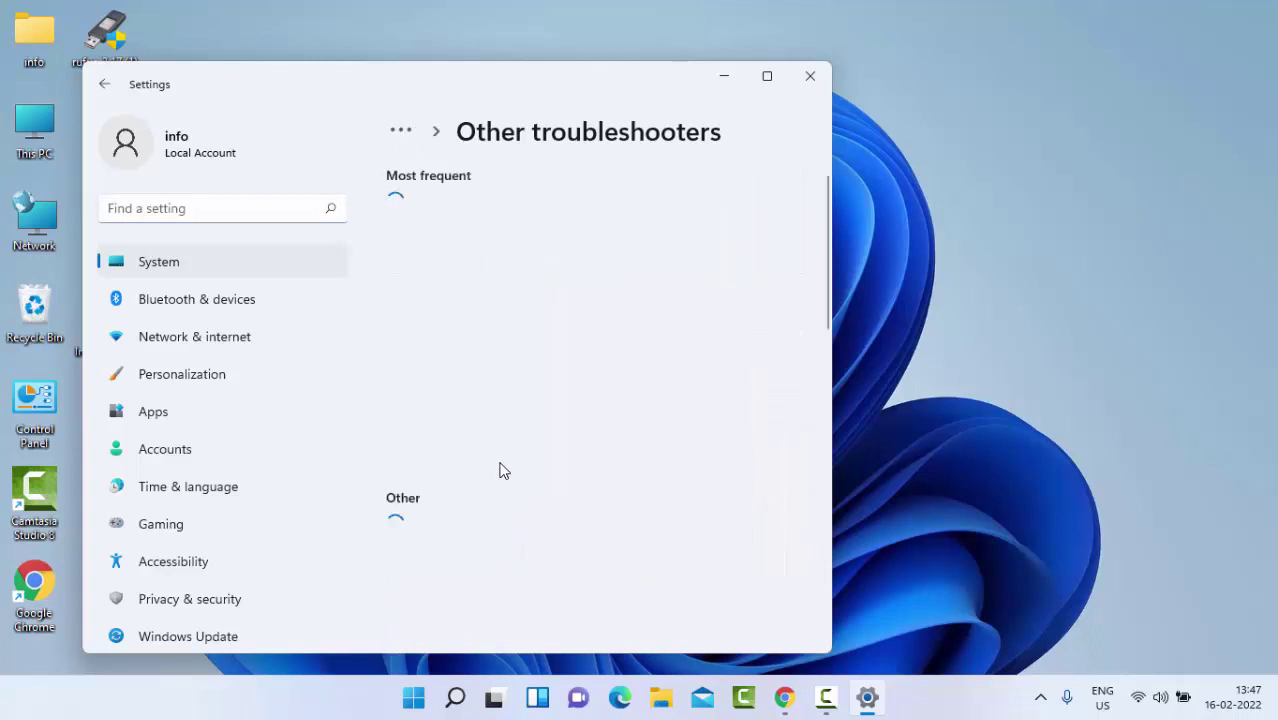
{"action": "scroll", "coordinate": [509, 410], "scroll_direction": "down", "scroll_amount": 5}
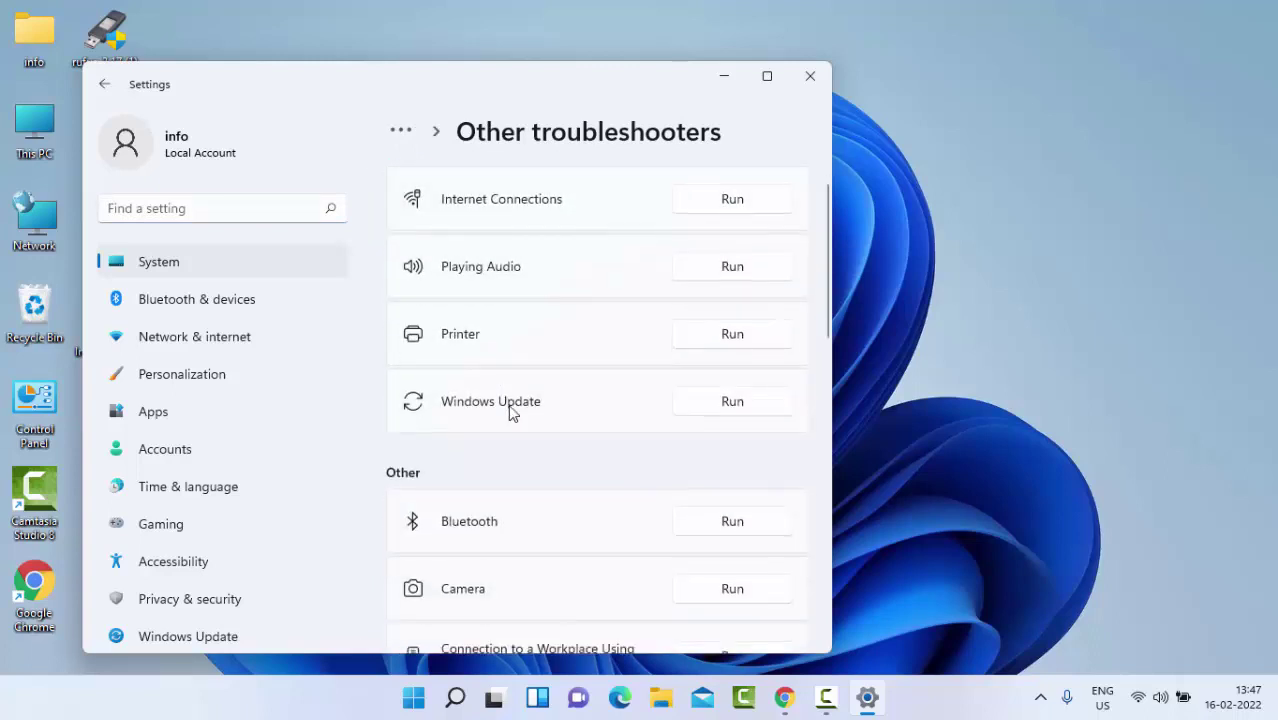
{"action": "scroll", "coordinate": [509, 413], "scroll_direction": "down", "scroll_amount": 5}
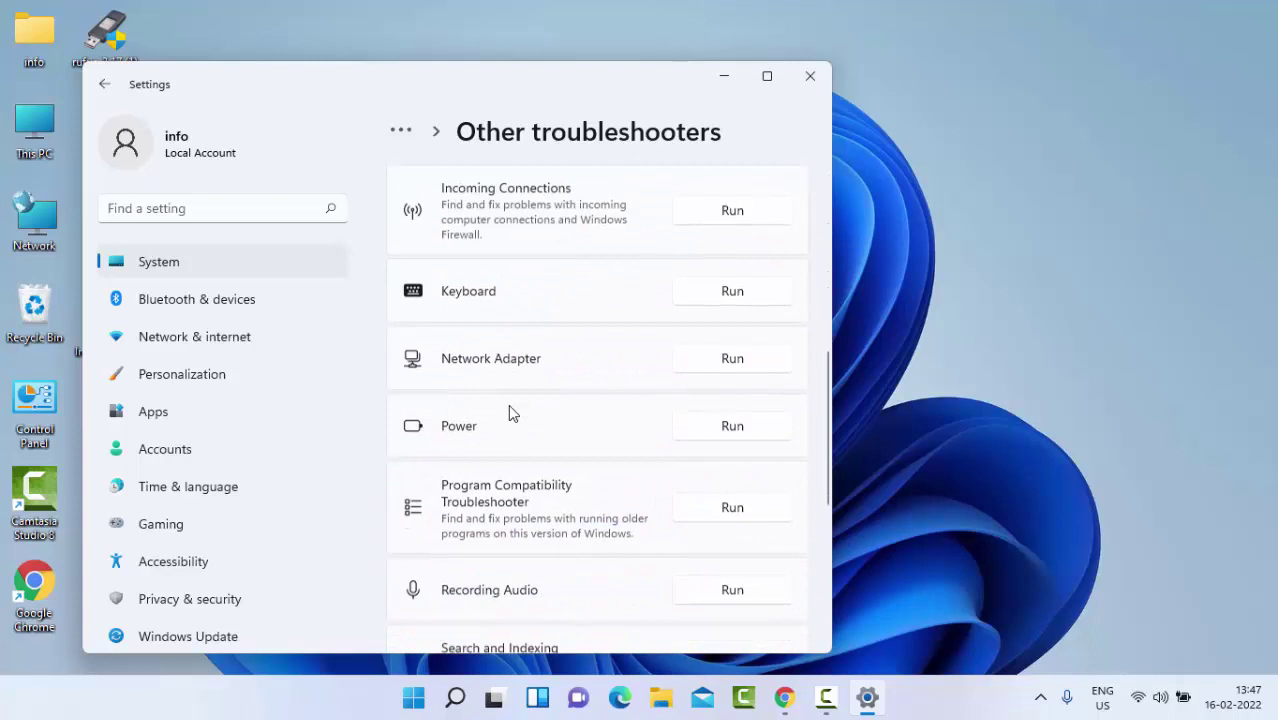
{"action": "scroll", "coordinate": [509, 413], "scroll_direction": "down", "scroll_amount": 1}
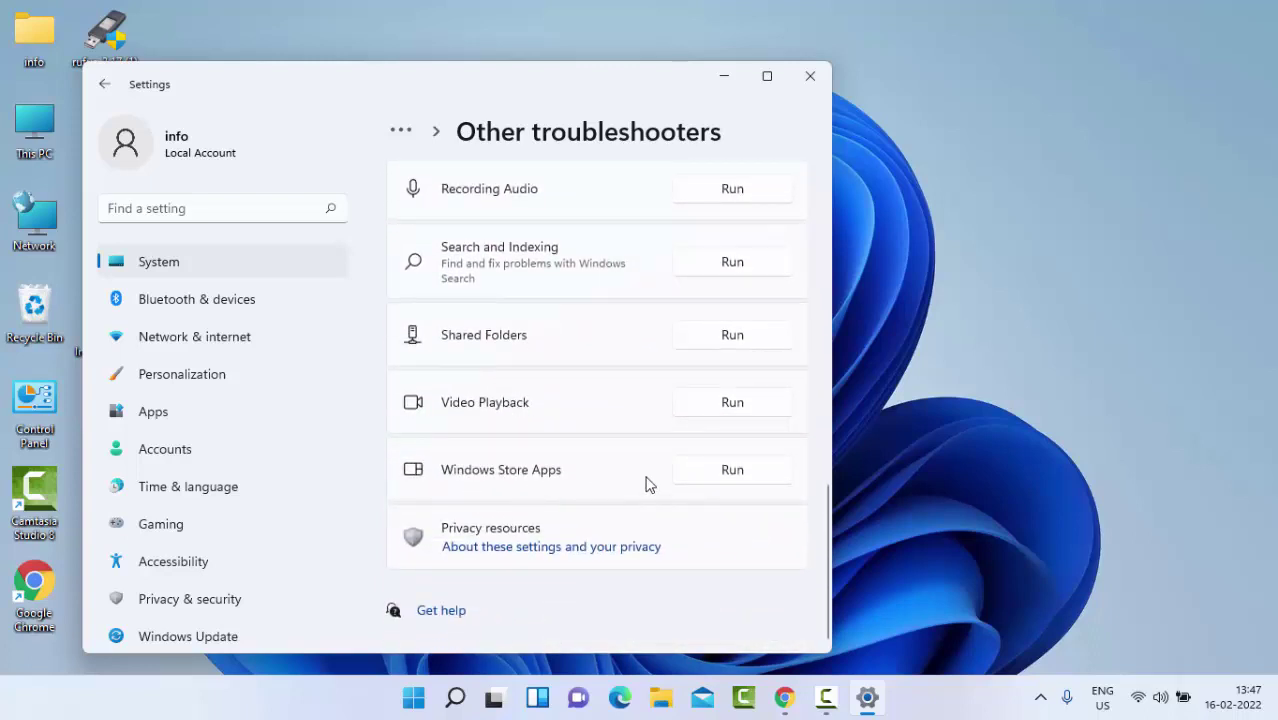
{"action": "left_click", "coordinate": [706, 481]}
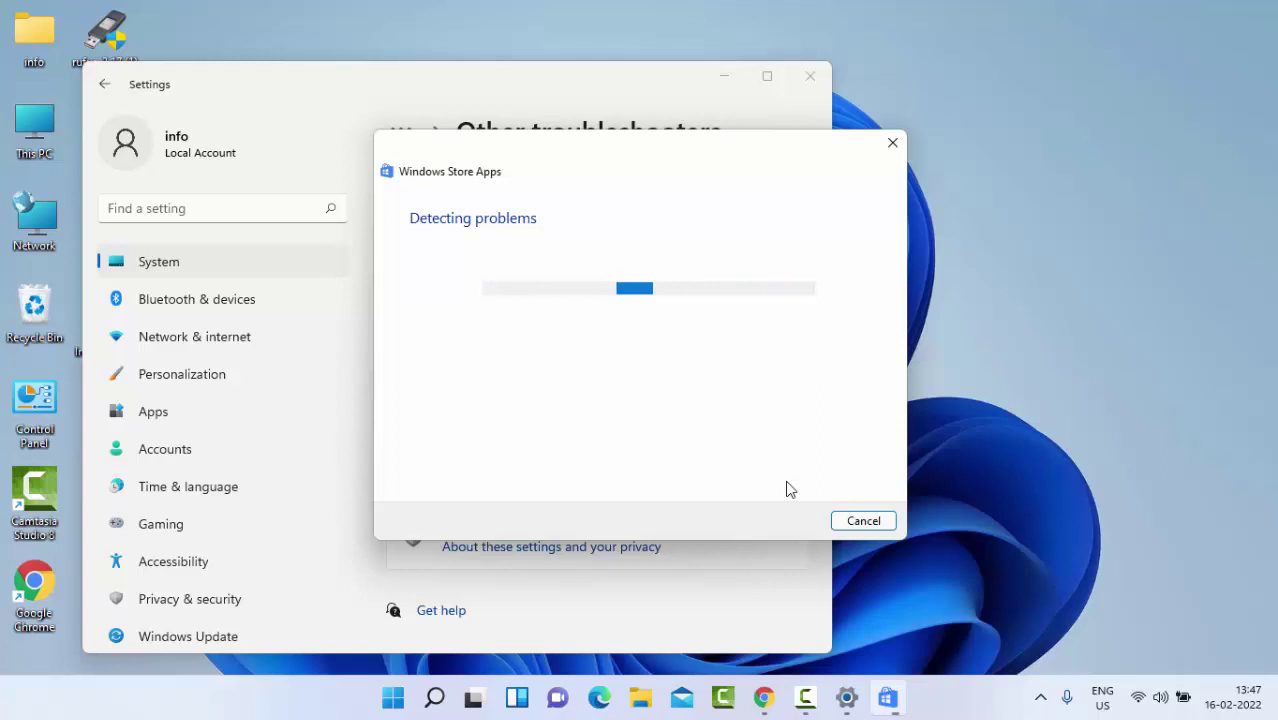
Close the troubleshooter and Settings, run wsreset, then close the relaunched Microsoft Store.
{"action": "left_click", "coordinate": [864, 521]}
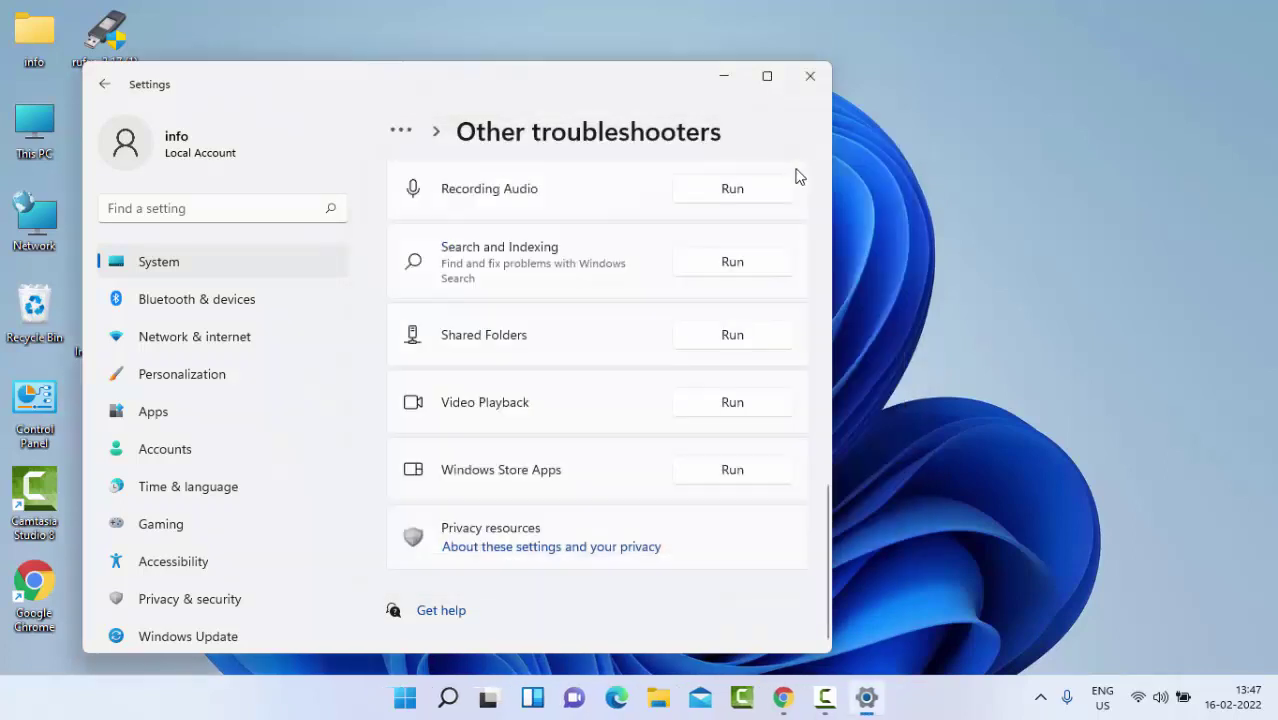
{"action": "left_click", "coordinate": [811, 77]}
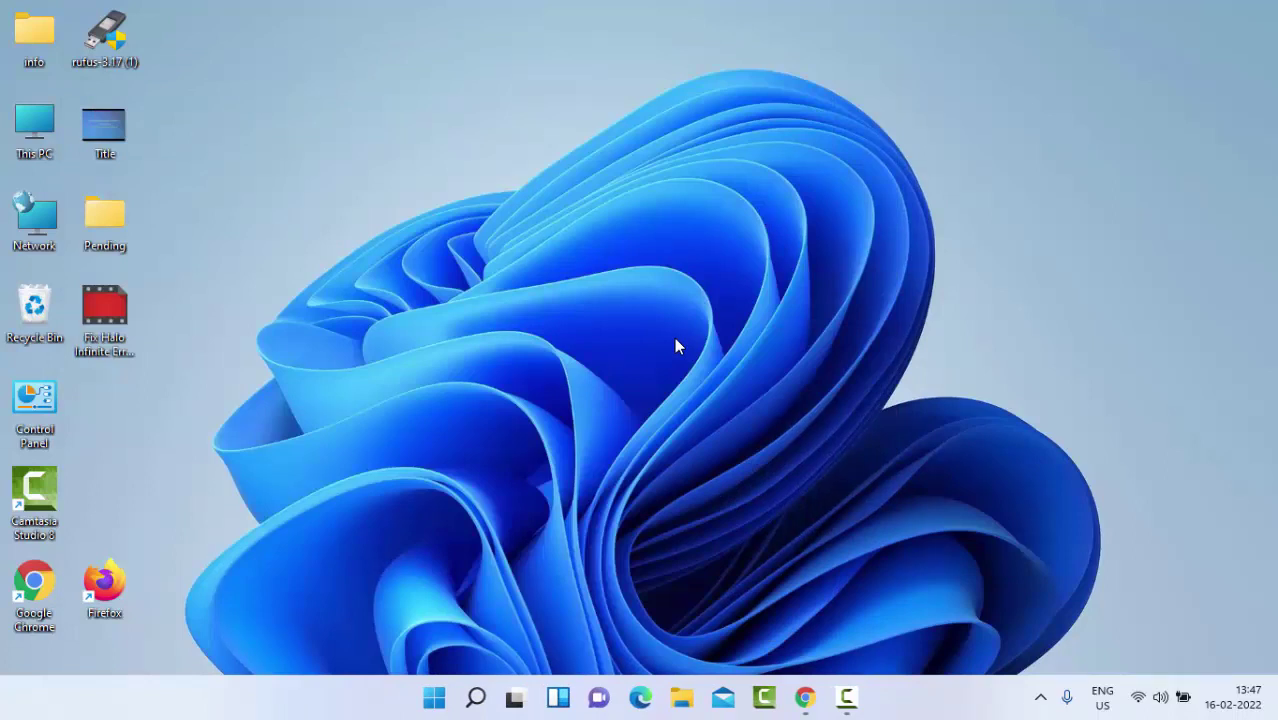
{"action": "left_click", "coordinate": [436, 700]}
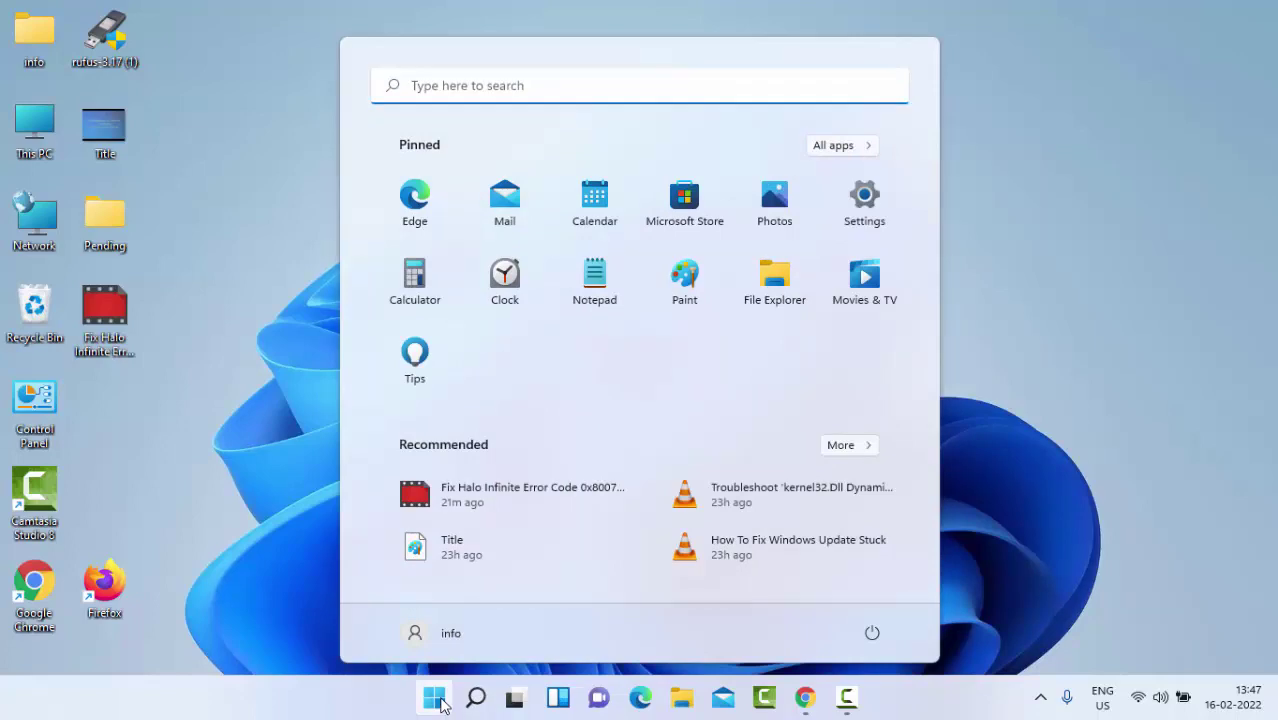
{"action": "key", "text": "super+s"}
{"action": "type", "text": "wsreset"}
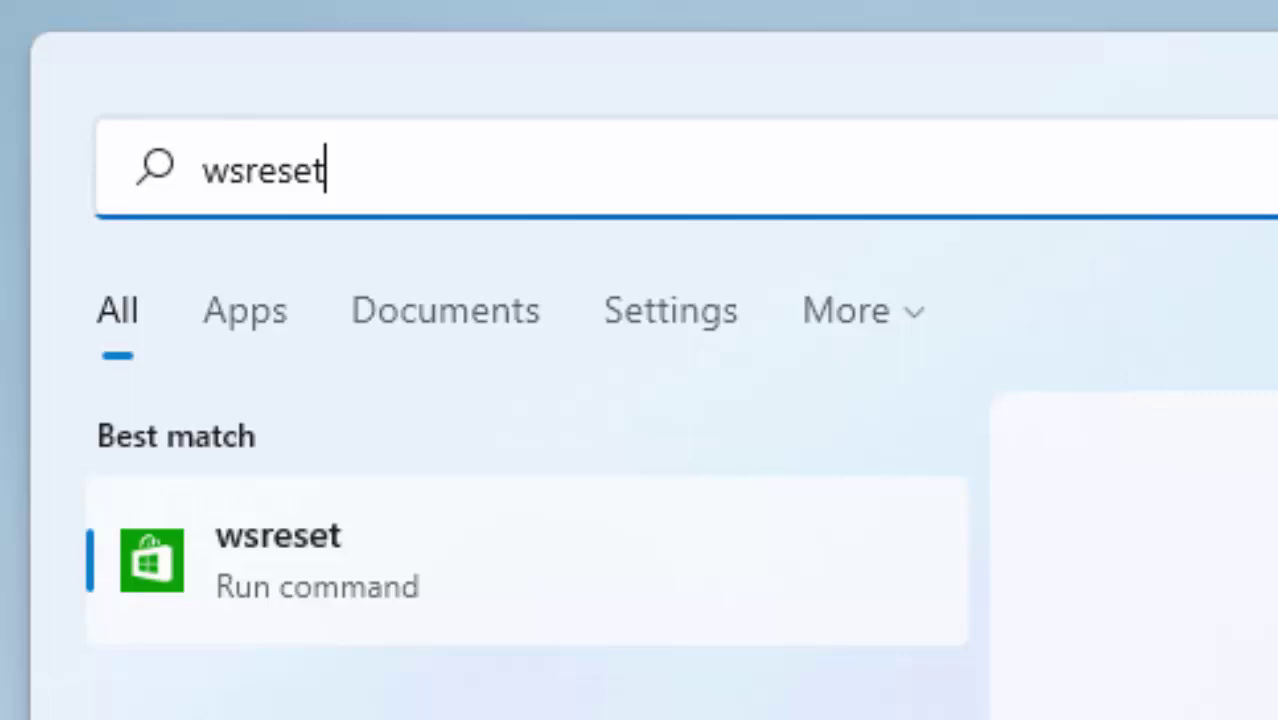
{"action": "left_click", "coordinate": [322, 579]}
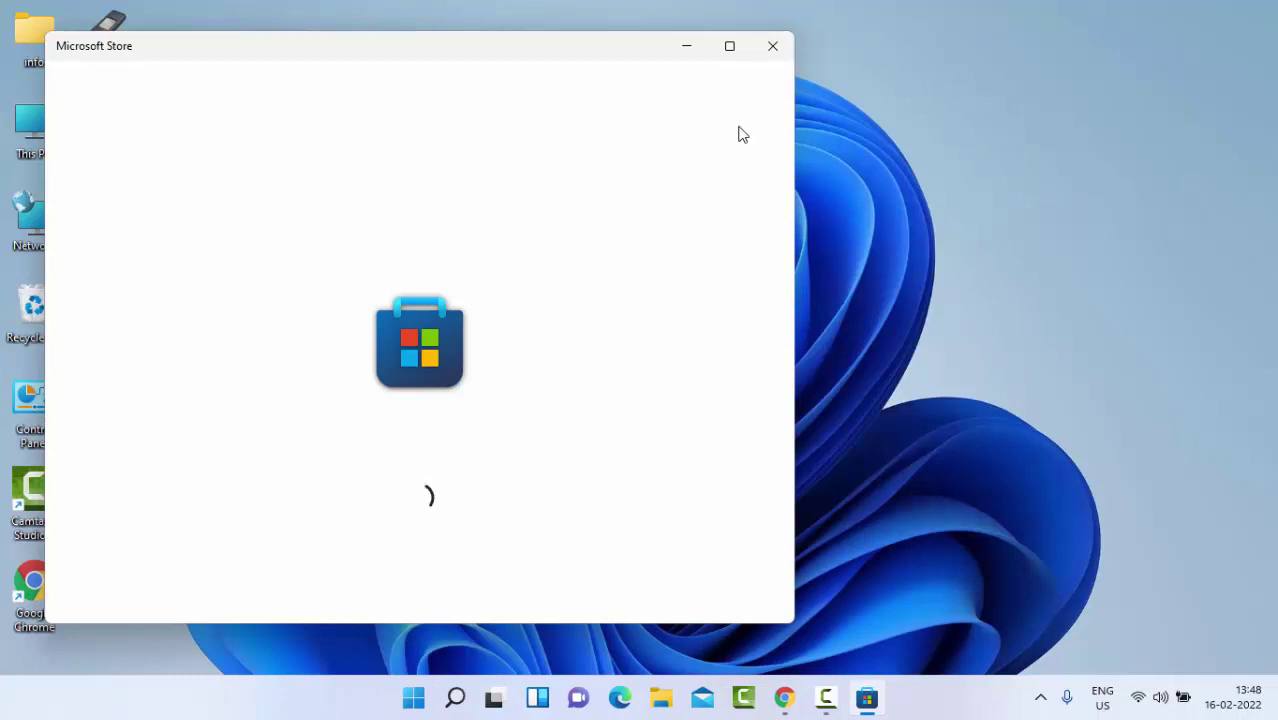
{"action": "left_click", "coordinate": [773, 45]}
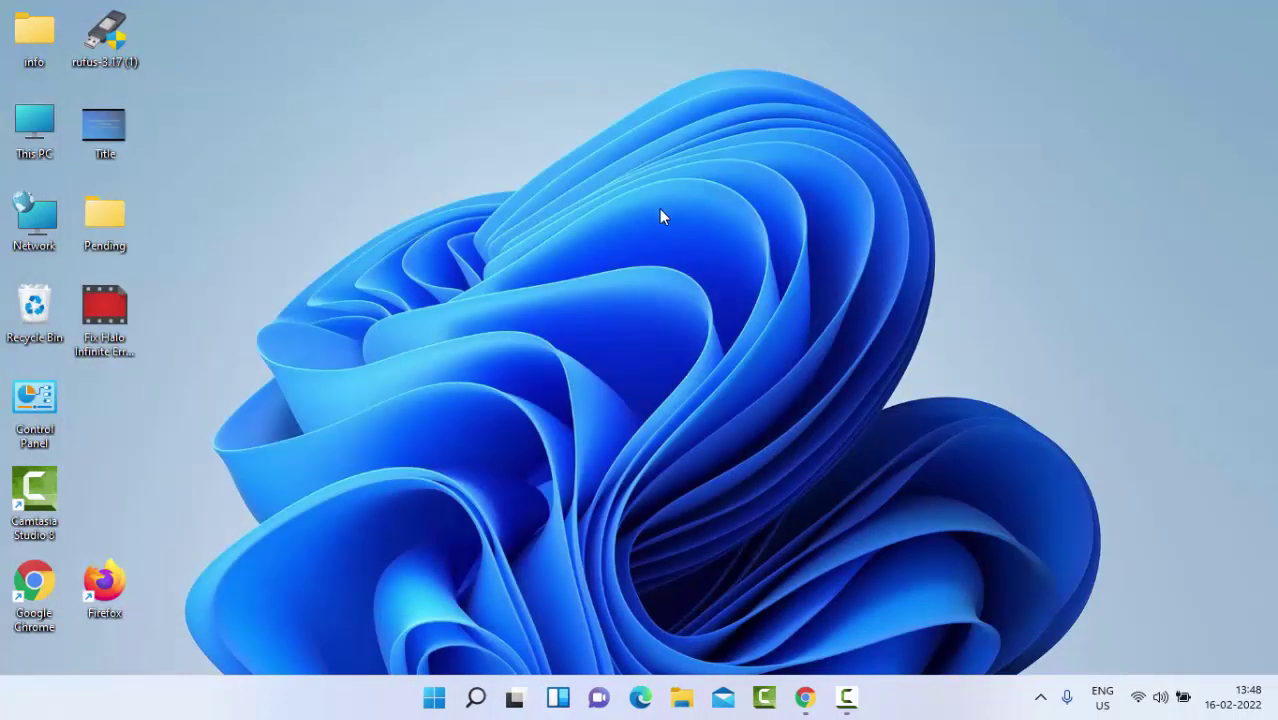
{"action": "key", "text": "alt+F4"}
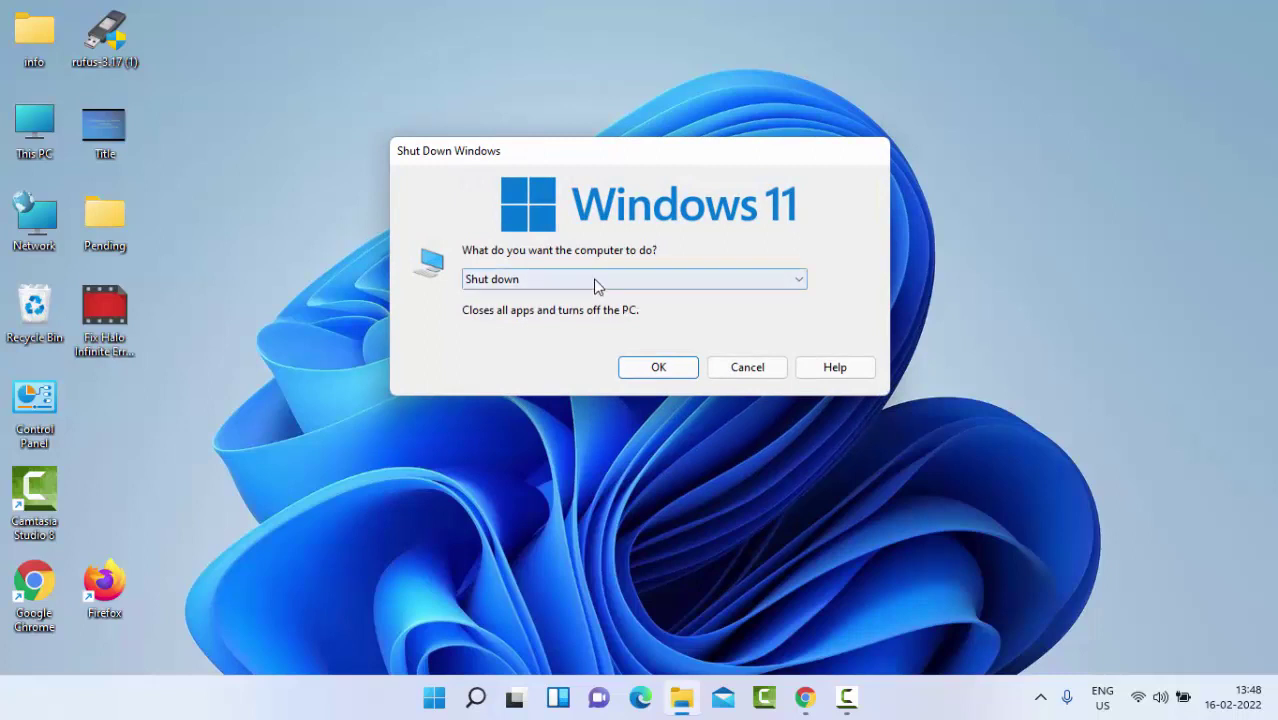
{"action": "left_click", "coordinate": [594, 282]}
{"action": "left_click", "coordinate": [585, 358]}
{"action": "key", "text": "Return"}
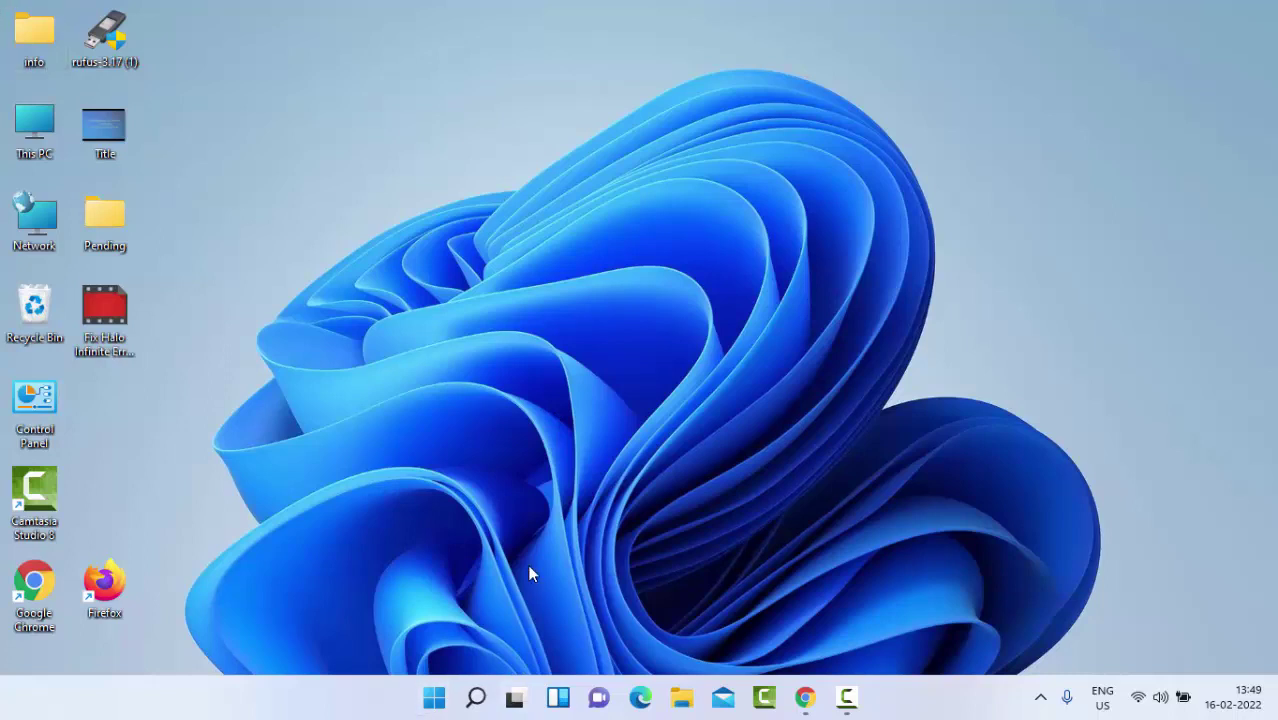
Open the Properties of Local Disk (C:) from This PC in File Explorer.
{"action": "key", "text": "super+e"}
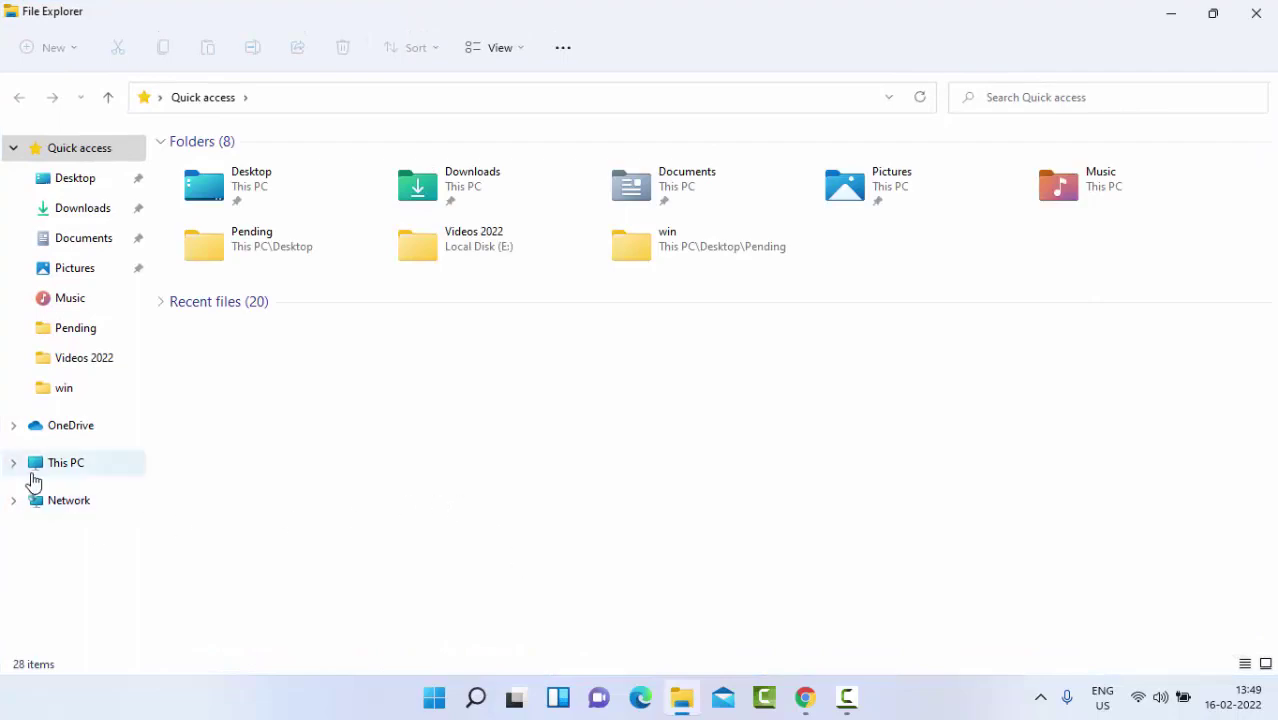
{"action": "left_click", "coordinate": [40, 472]}
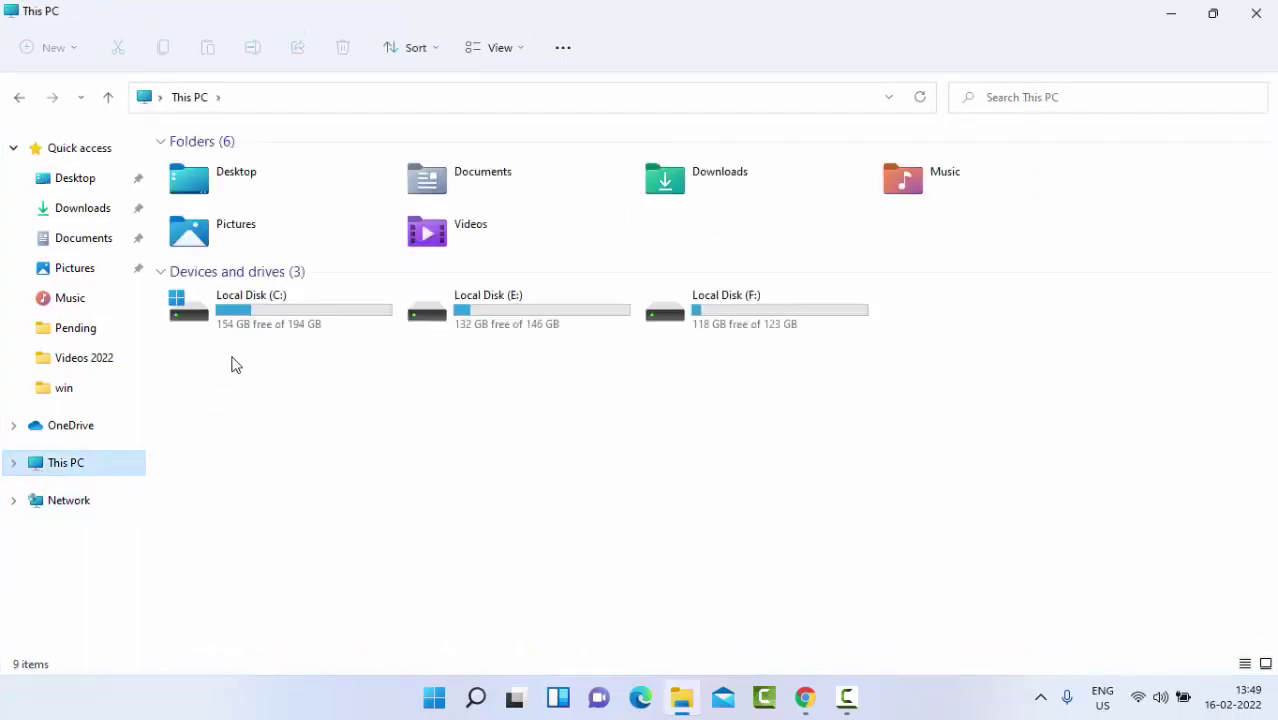
{"action": "left_click", "coordinate": [262, 316]}
{"action": "right_click", "coordinate": [262, 316]}
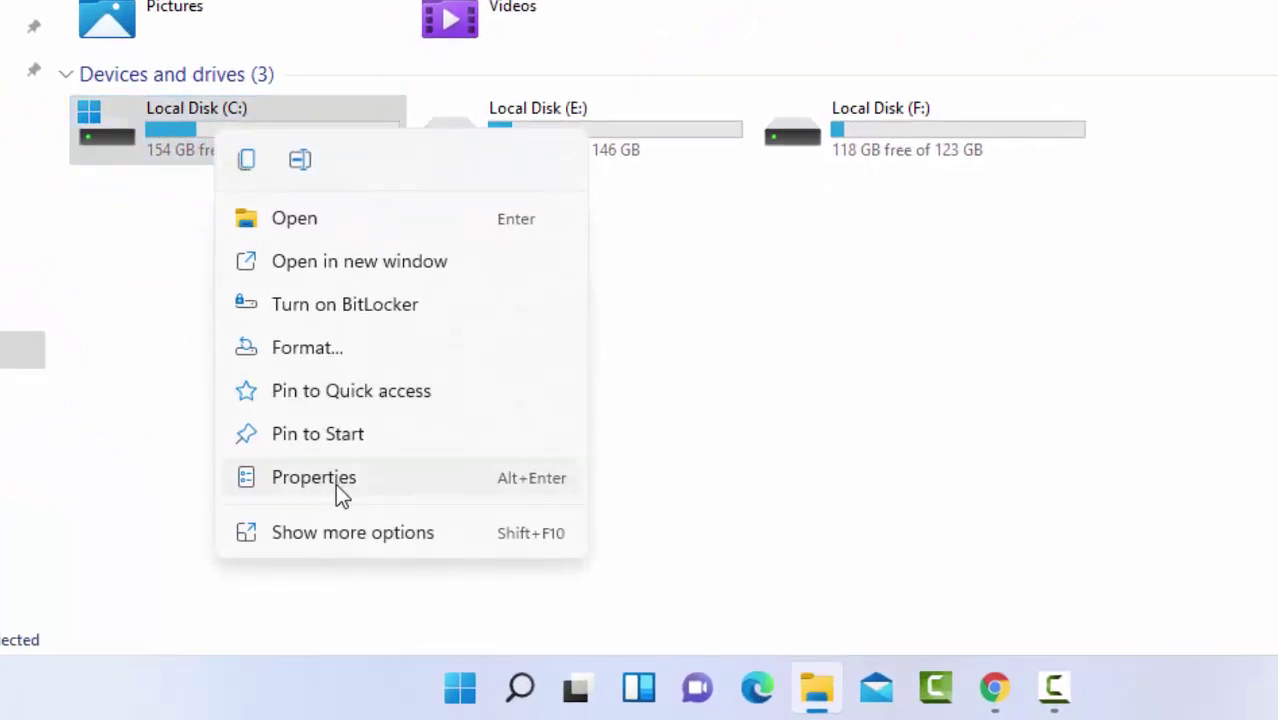
{"action": "left_click", "coordinate": [335, 483]}
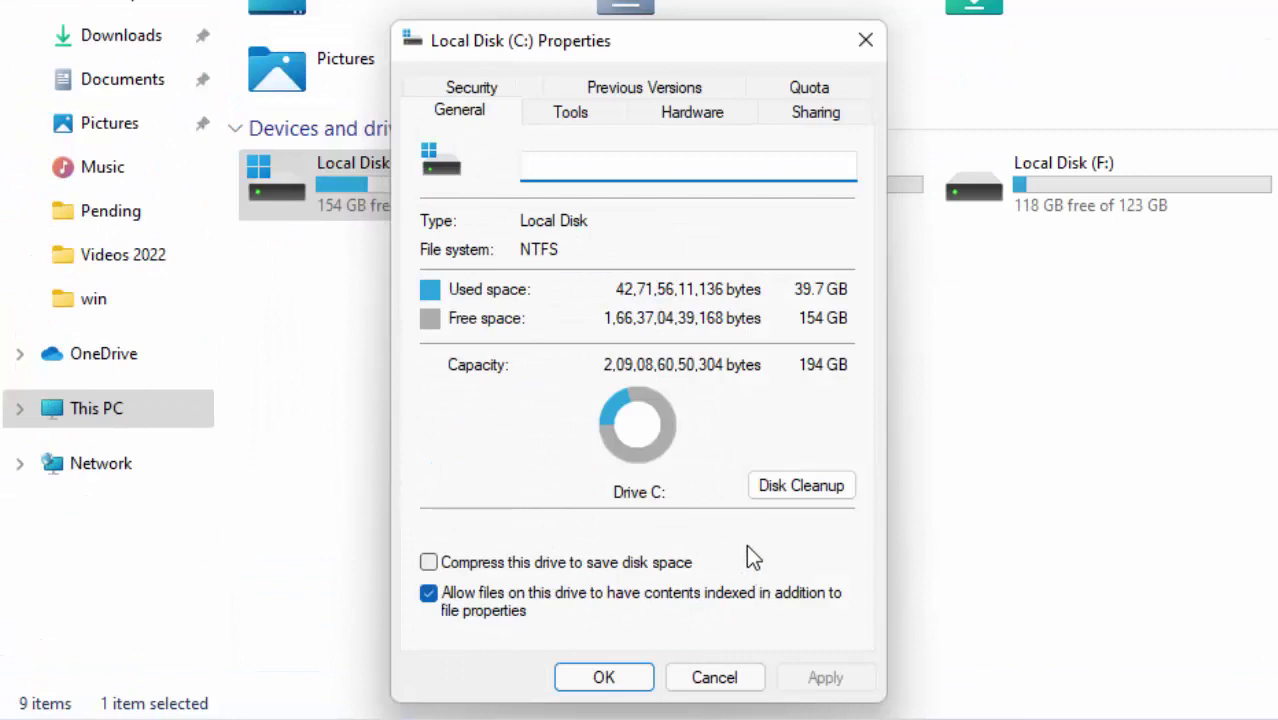
Rescan C: in Disk Cleanup including system files, keeping all categories checked, and accept deletion.
{"action": "left_click", "coordinate": [797, 486]}
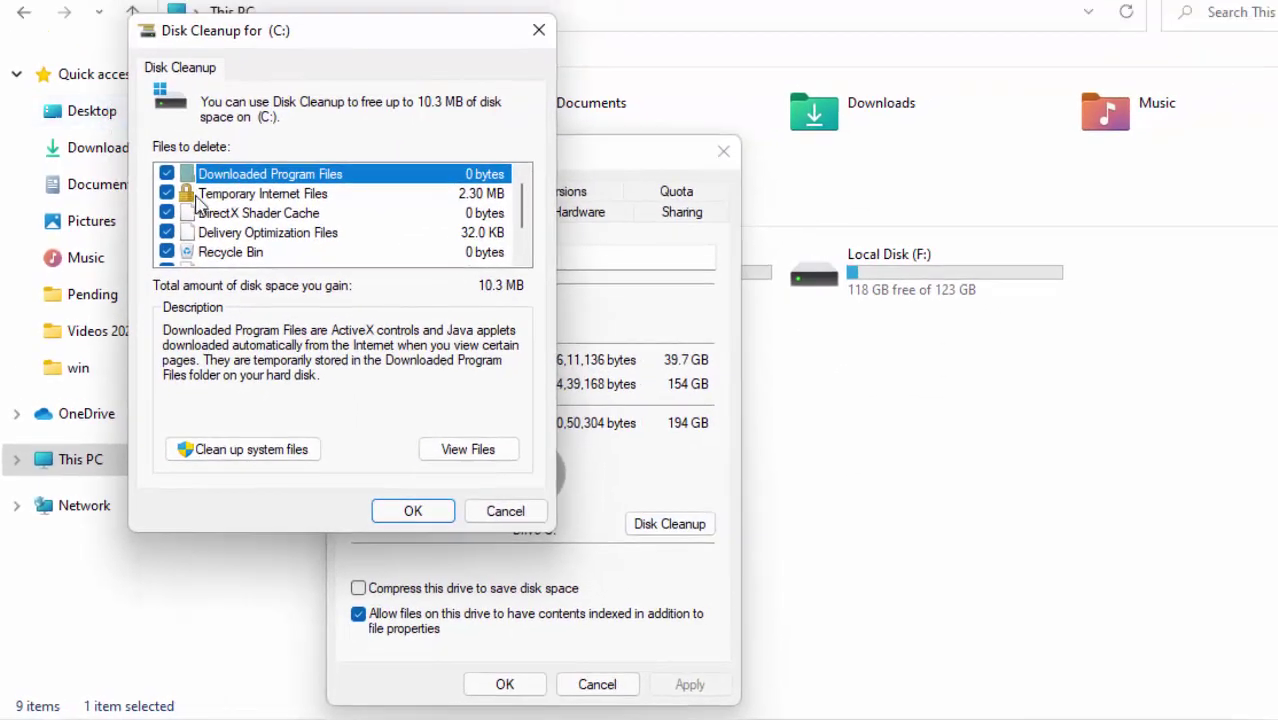
{"action": "left_click", "coordinate": [182, 145]}
{"action": "left_click", "coordinate": [182, 145]}
{"action": "left_click", "coordinate": [256, 451]}
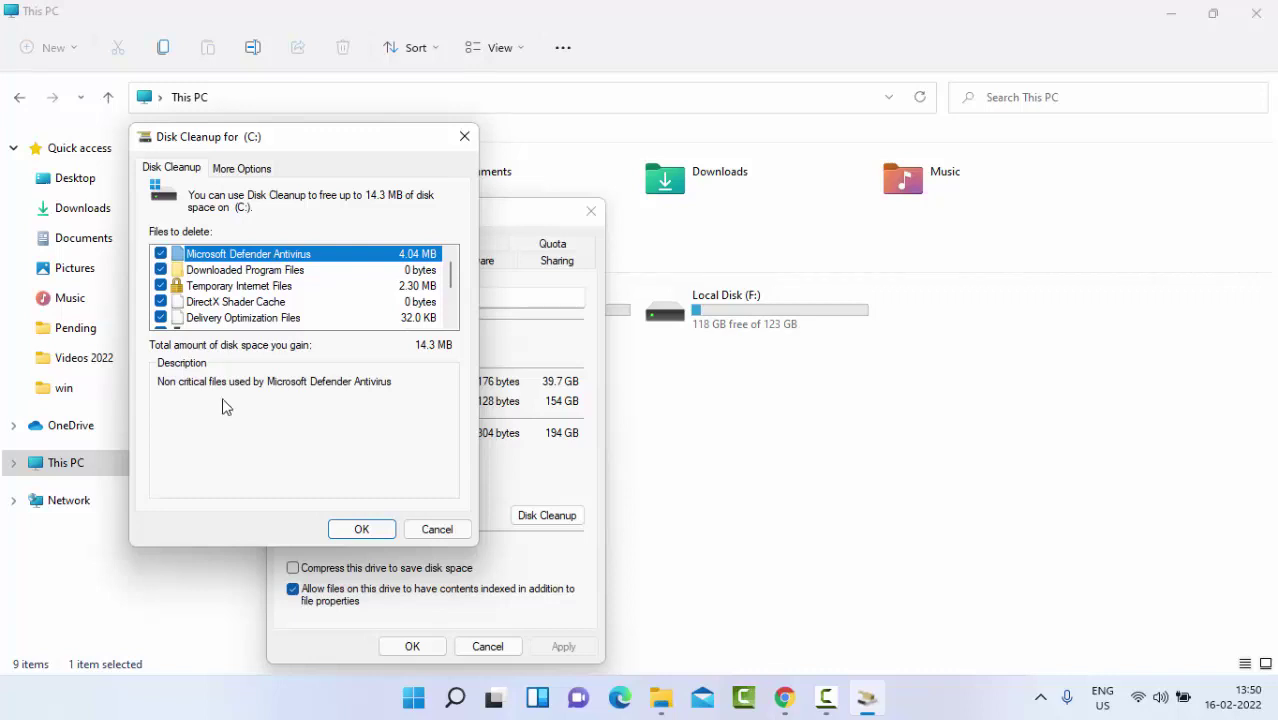
{"action": "scroll", "coordinate": [163, 280], "scroll_direction": "down", "scroll_amount": 2}
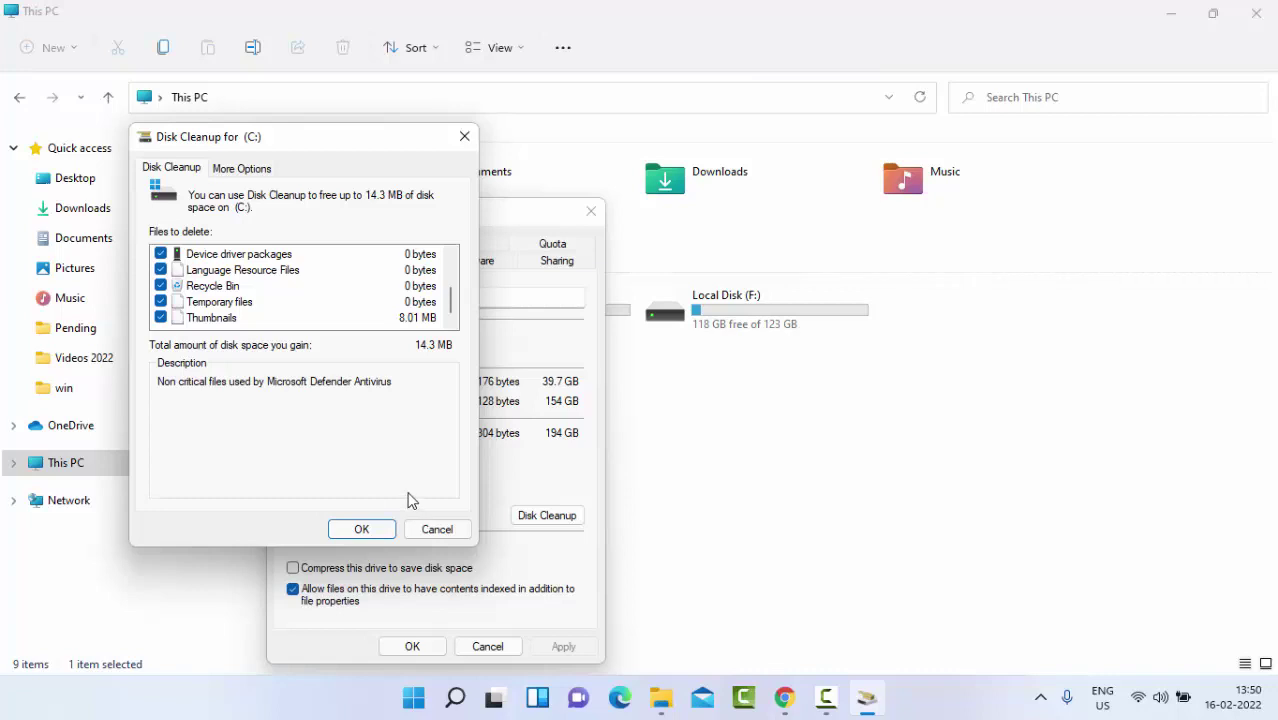
{"action": "left_click", "coordinate": [366, 531]}
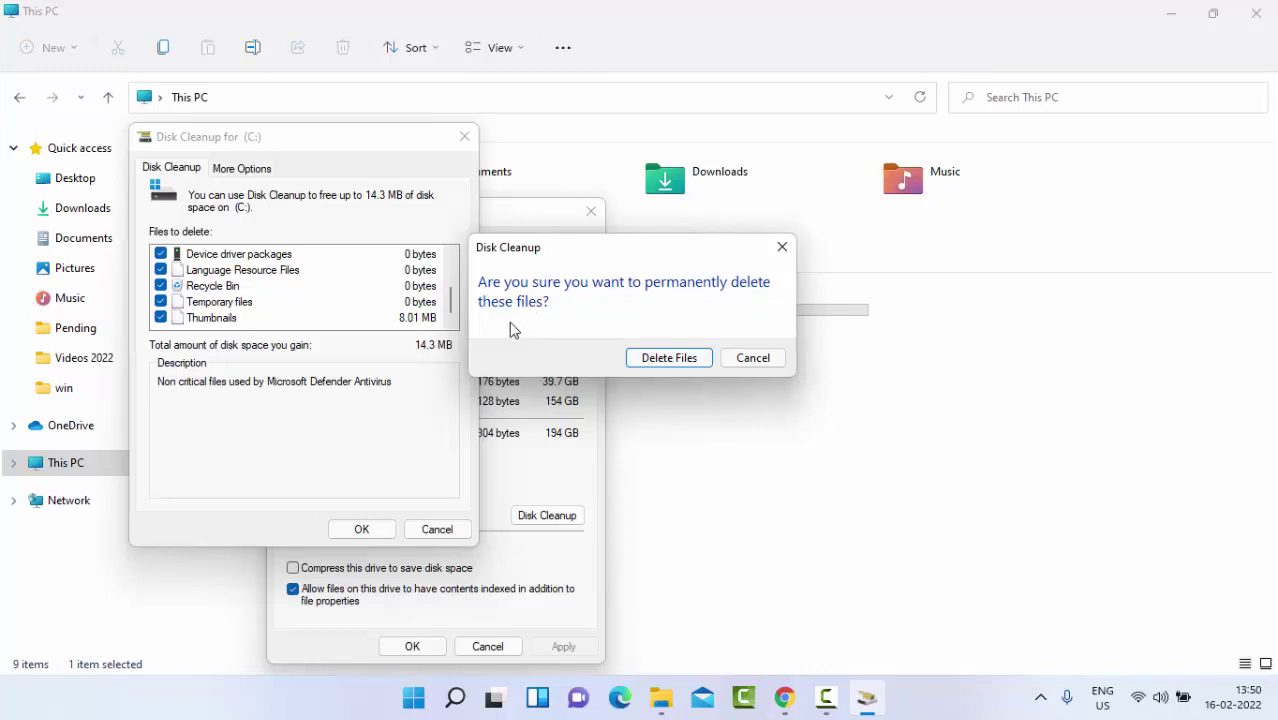
Confirm deleting the cleanup files, then close the C: Properties dialog and File Explorer.
{"action": "left_click", "coordinate": [670, 360]}
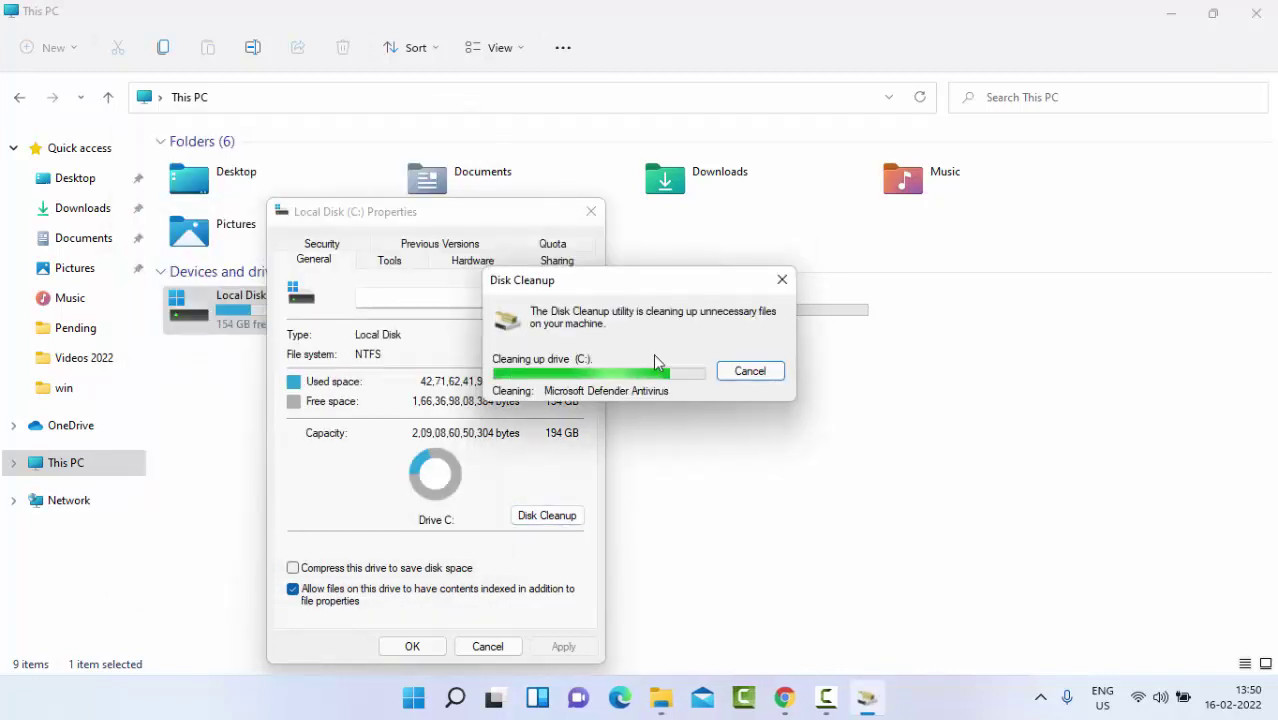
{"action": "left_click", "coordinate": [591, 211]}
{"action": "left_click", "coordinate": [1270, 6]}
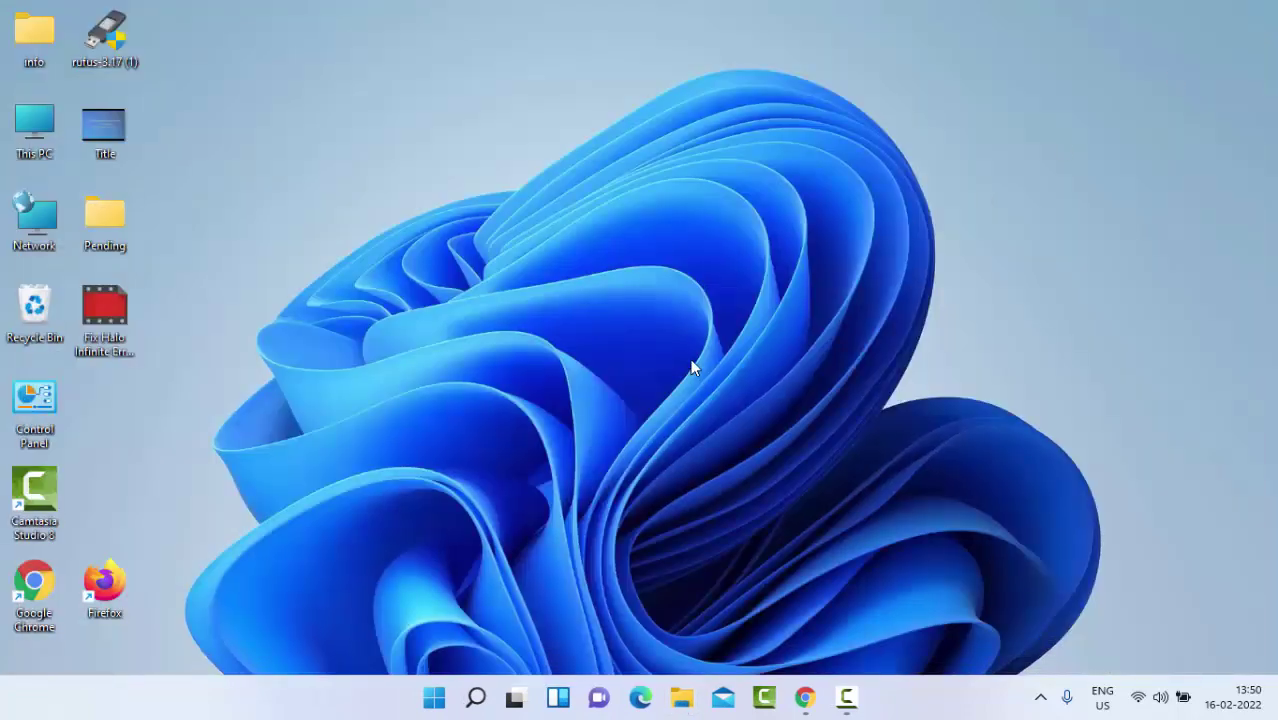
Restart the PC from the Alt+F4 shut down dialog.
{"action": "key", "text": "alt+F4"}
{"action": "left_click", "coordinate": [650, 280]}
{"action": "left_click", "coordinate": [616, 355]}
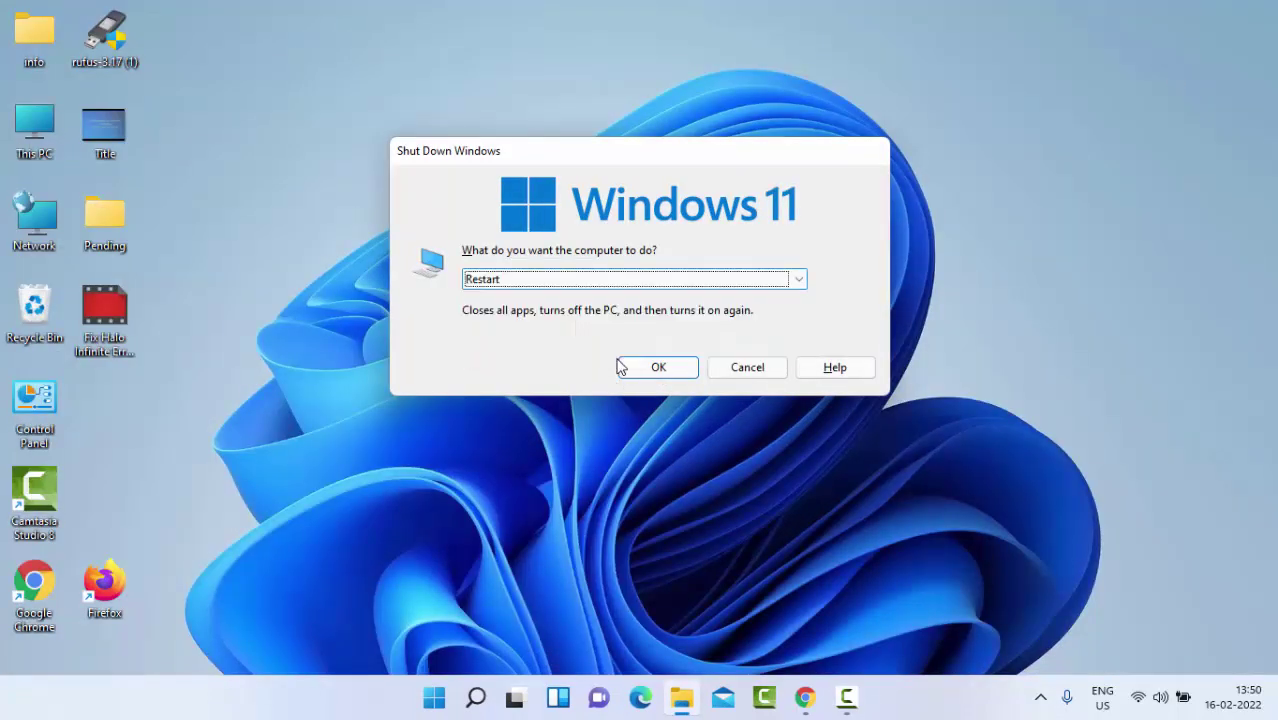
{"action": "left_click", "coordinate": [621, 365]}
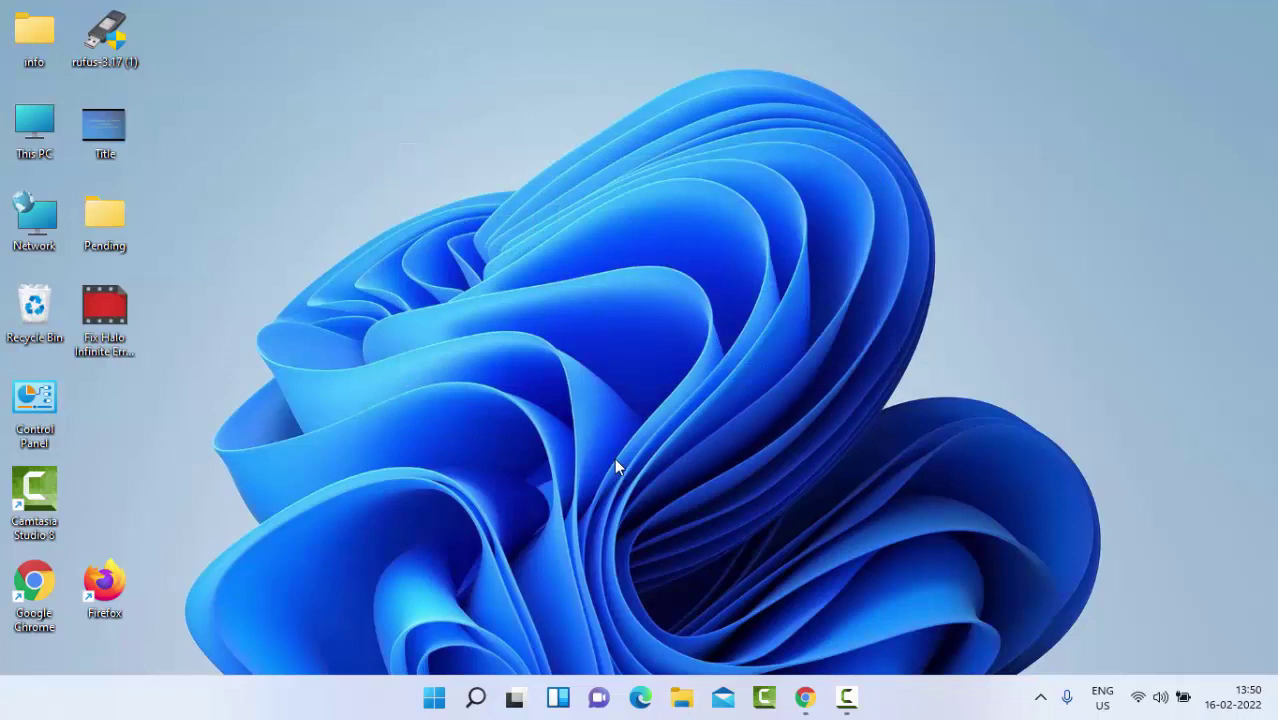